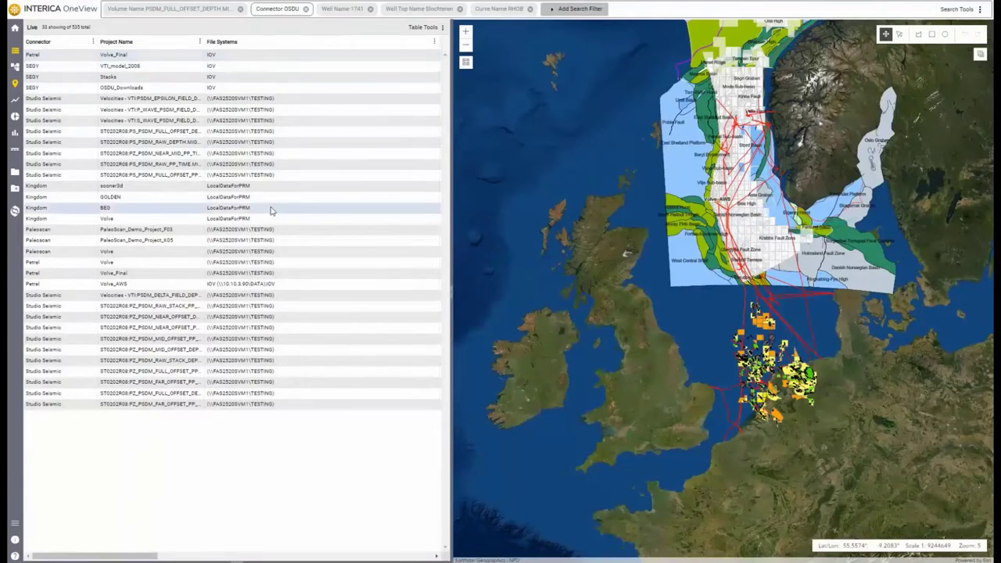
- Set the Connector filter to Contains, Any of 'OSDU' and apply it
click(278, 9)
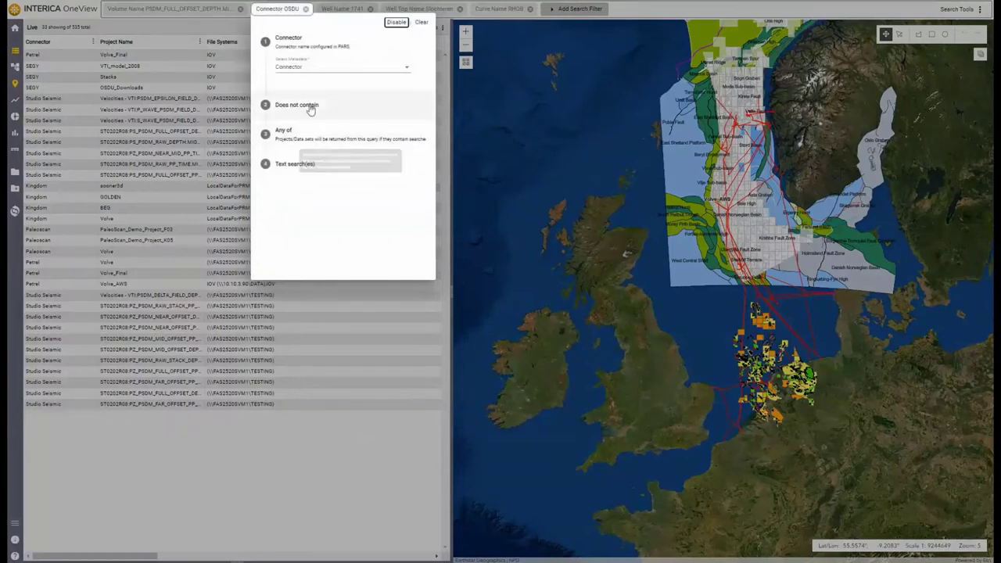
click(310, 106)
click(304, 125)
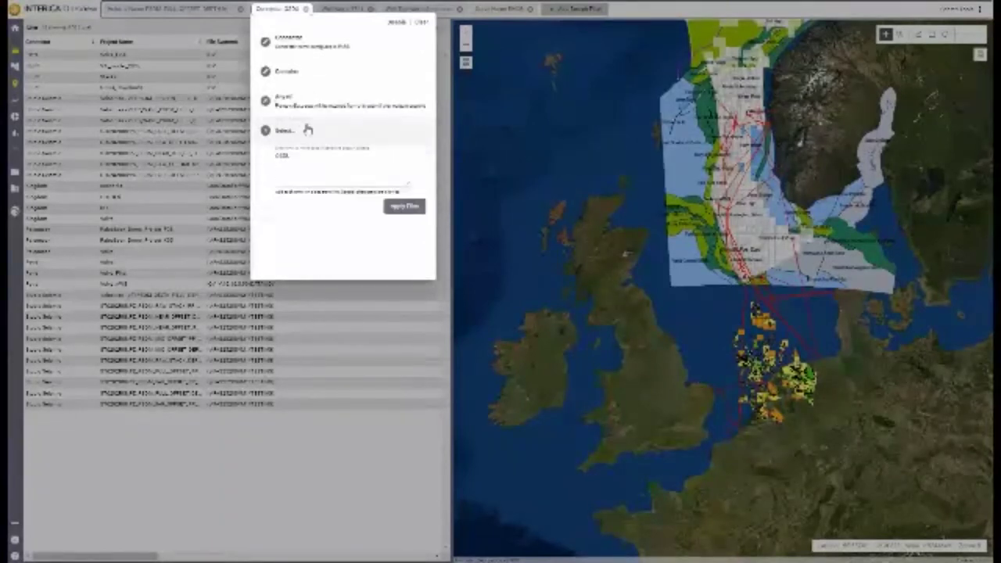
click(404, 205)
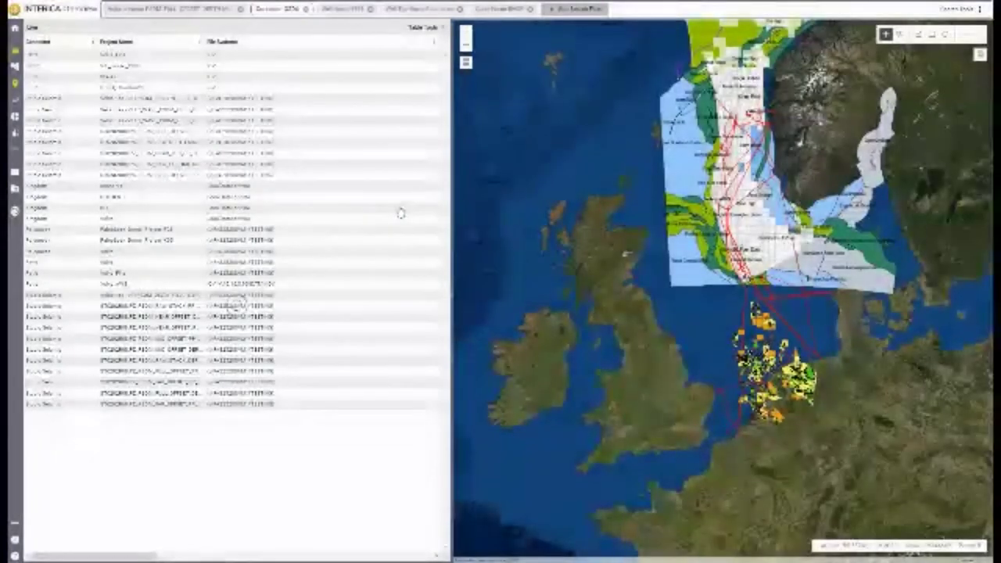
- Widen the map, switch to the Light Gray Canvas basemap and zoom to the offshore Netherlands wells
drag(451, 212, 210, 215)
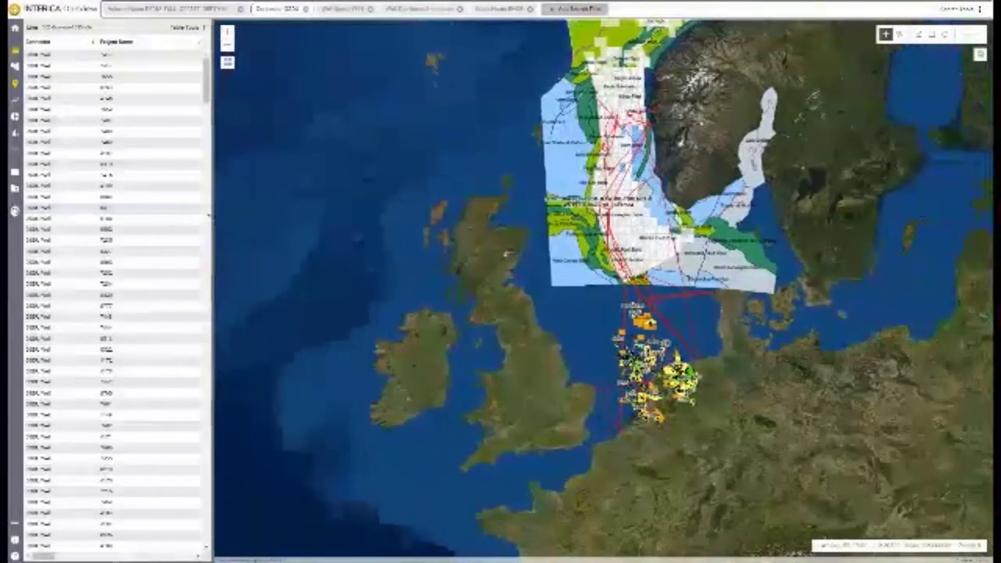
click(227, 62)
click(267, 135)
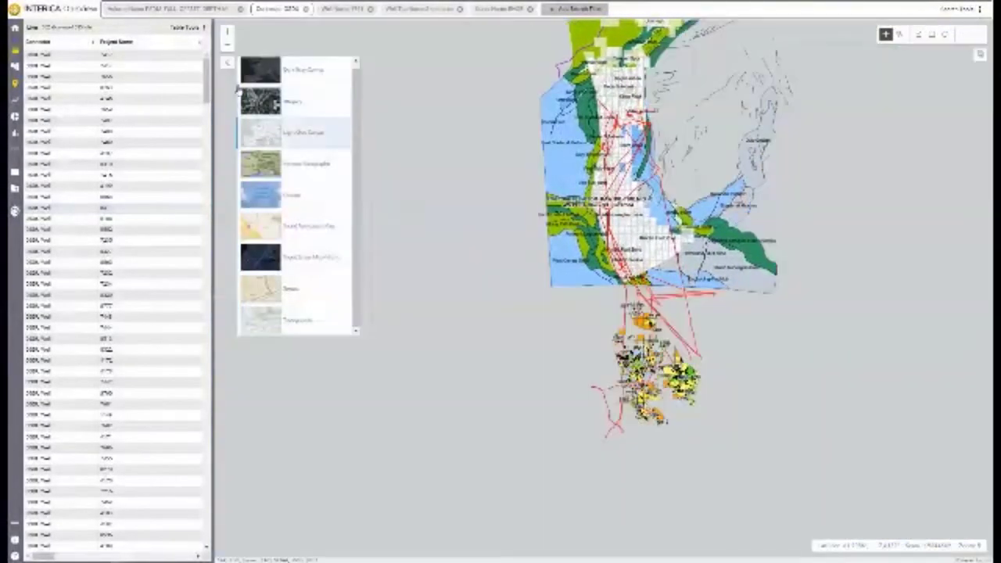
click(227, 64)
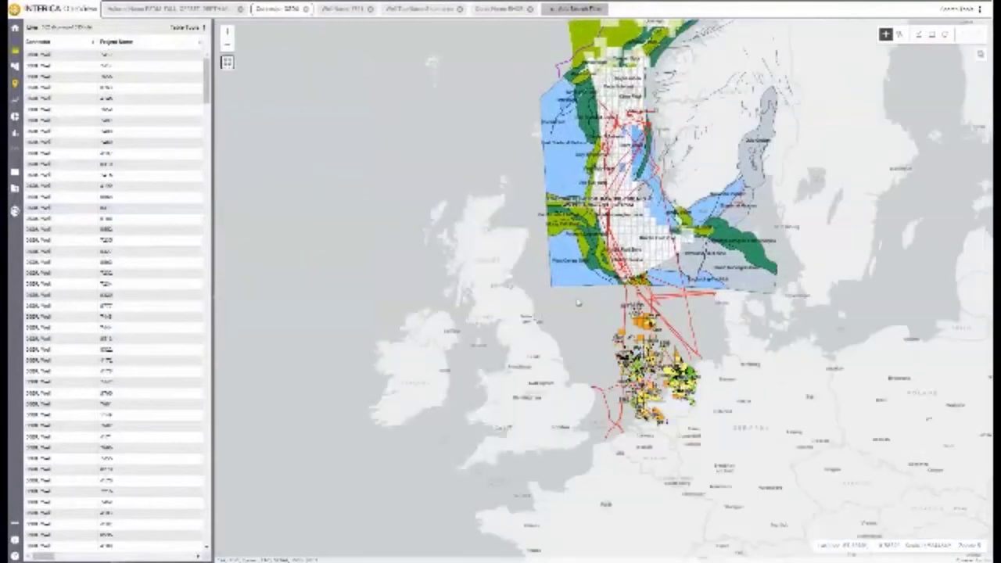
drag(587, 311, 723, 442)
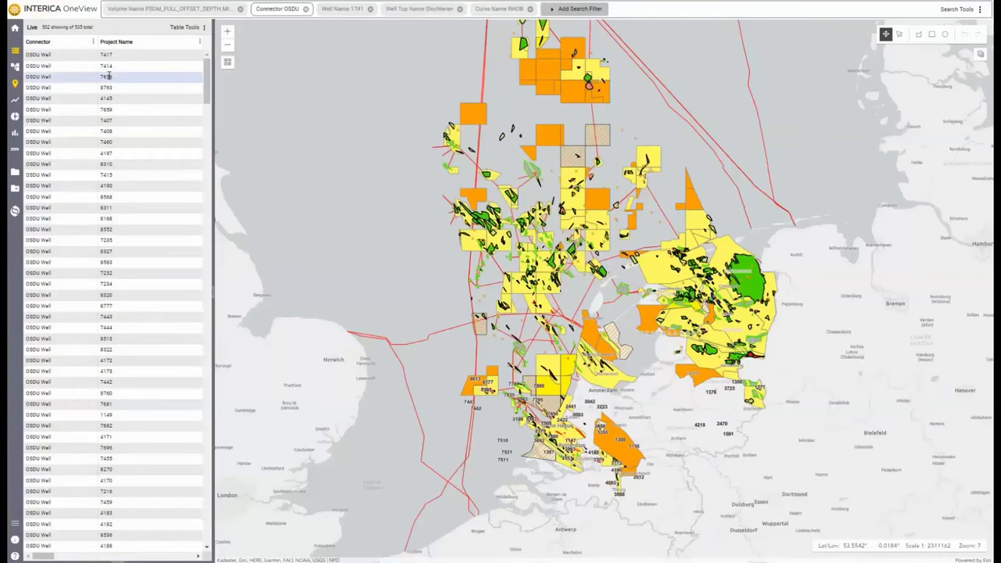
- Locate wells 4197 and 8168 on the map and enable the Slochteren well top filter
click(112, 153)
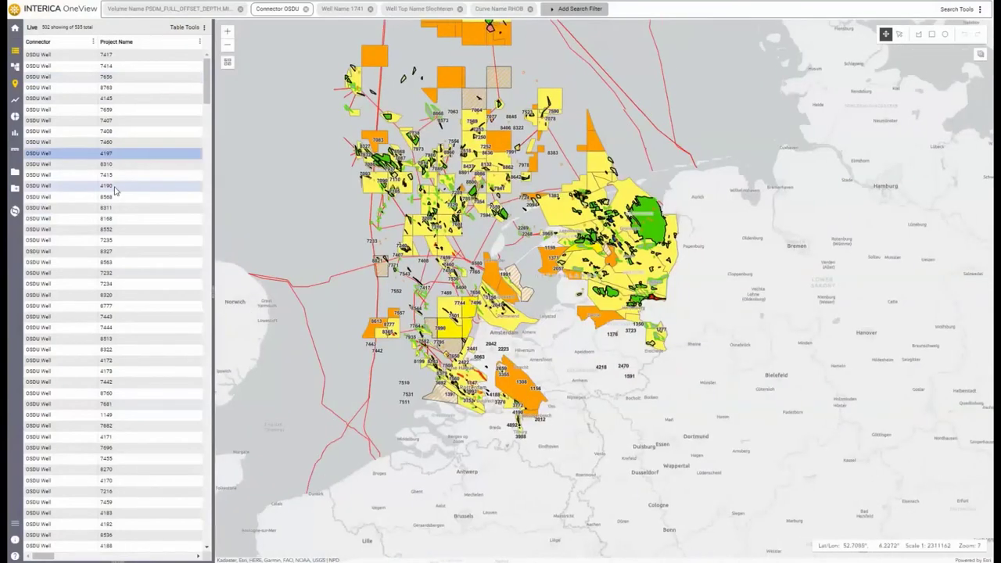
click(165, 218)
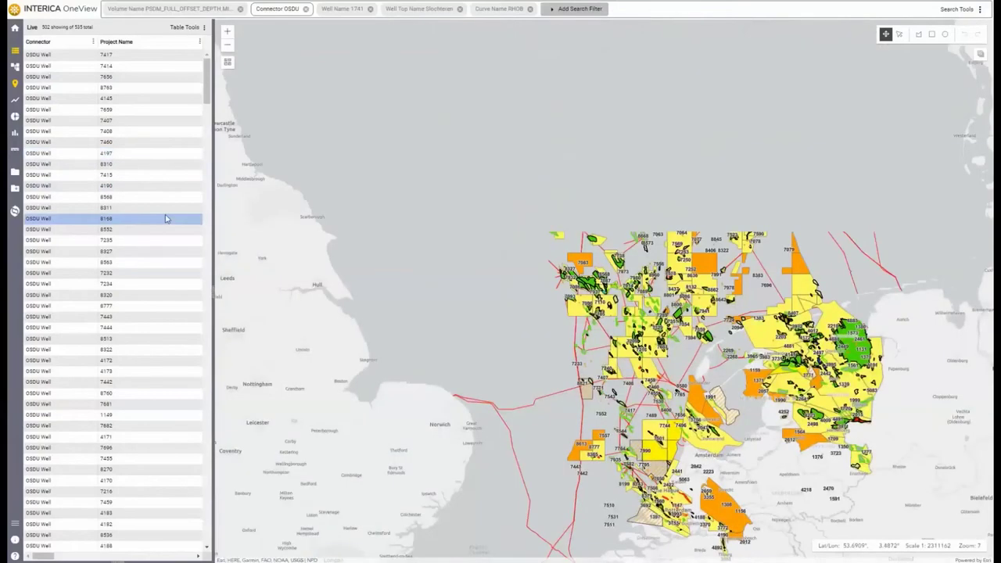
click(440, 13)
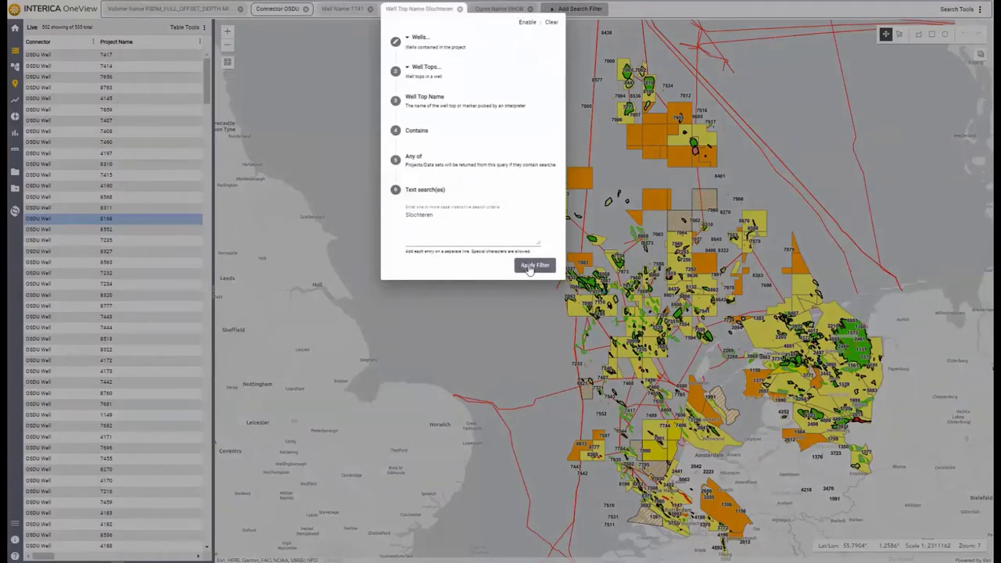
click(528, 267)
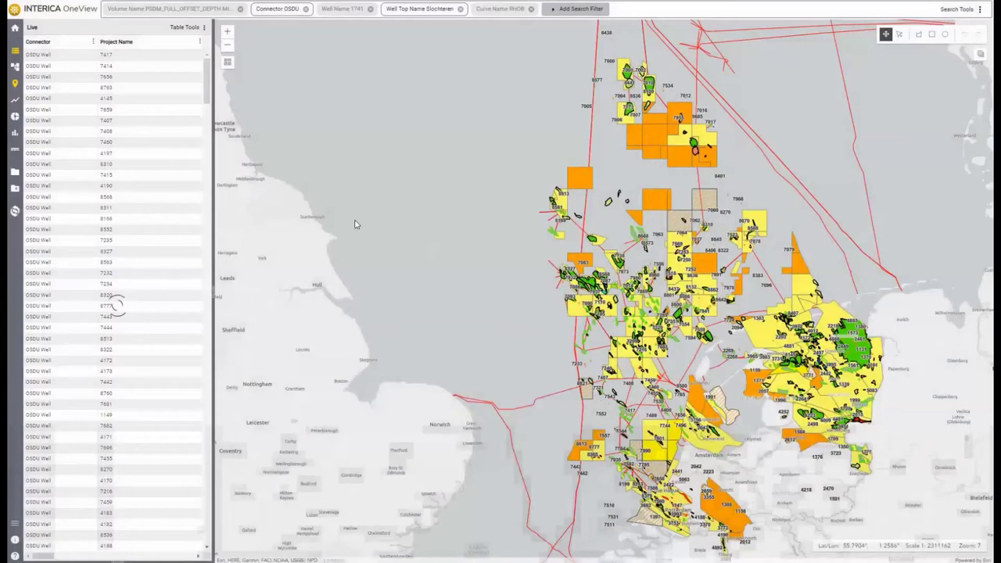
- Enable the RHOB curve filter and the Well Name 1741 filter, zooming to well 1741
click(512, 11)
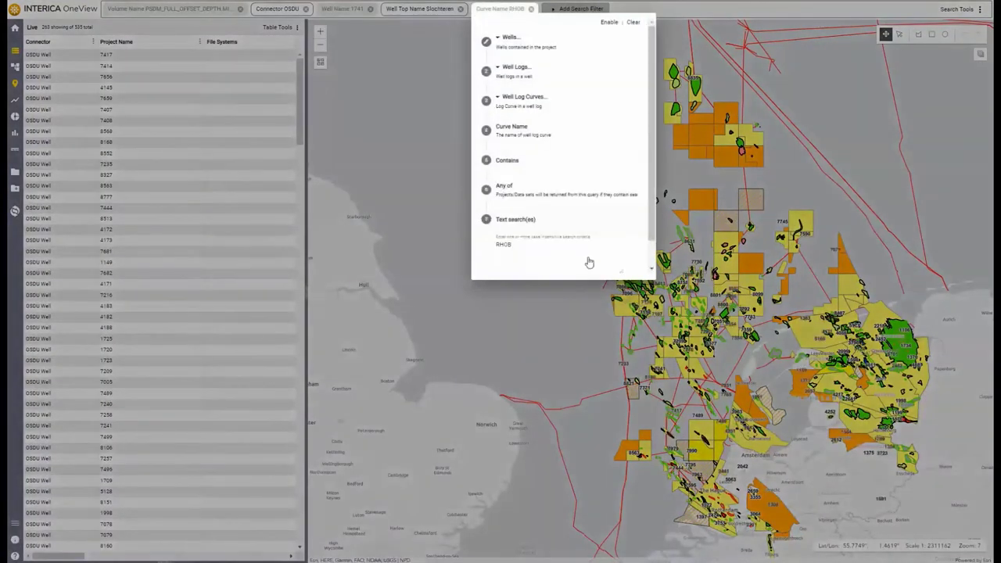
key(Return)
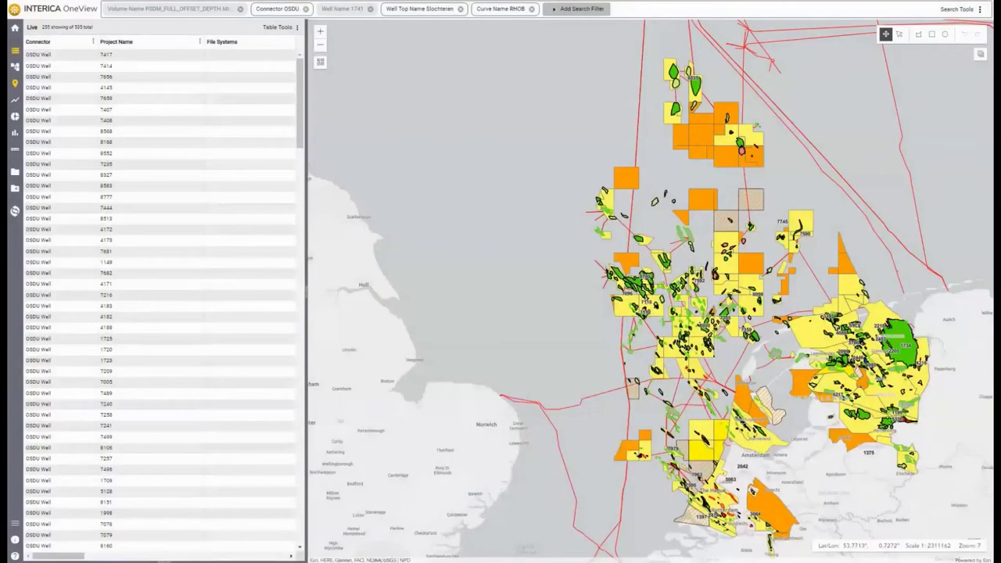
click(357, 10)
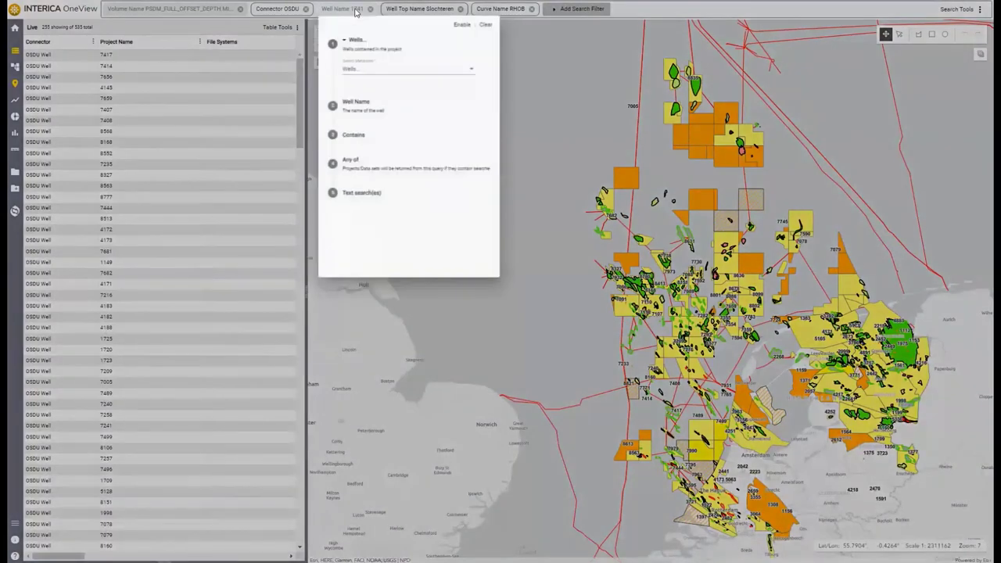
click(385, 192)
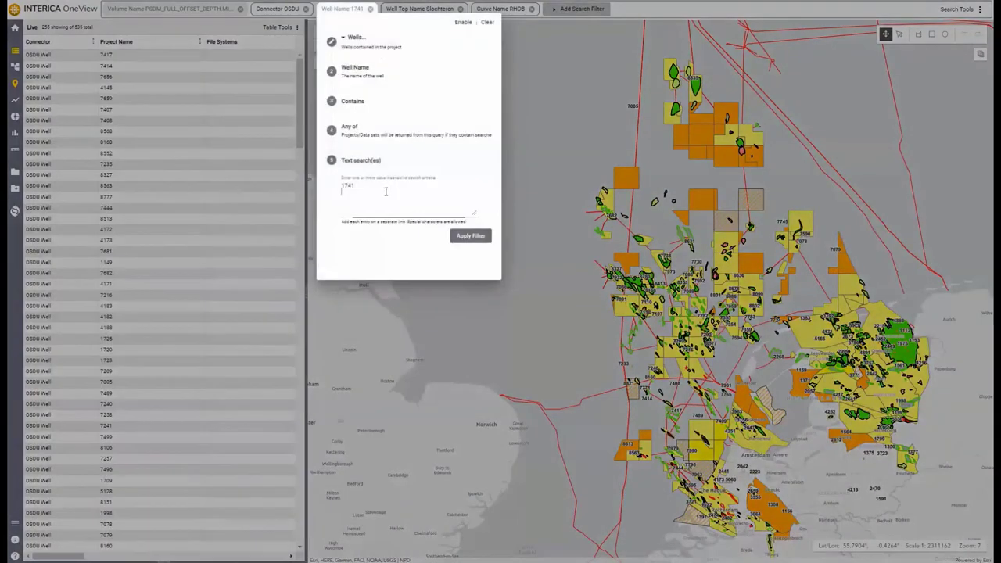
click(179, 56)
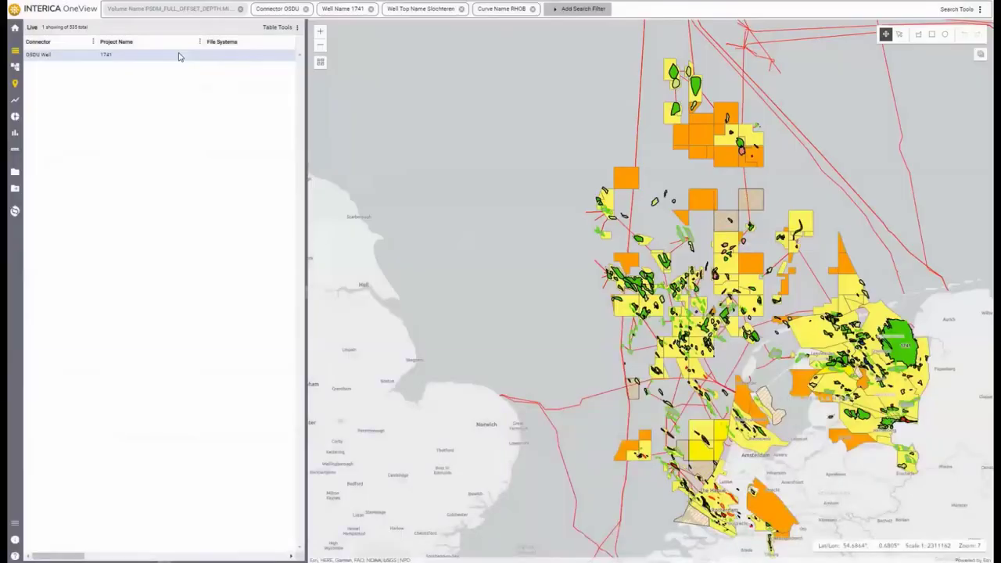
click(178, 56)
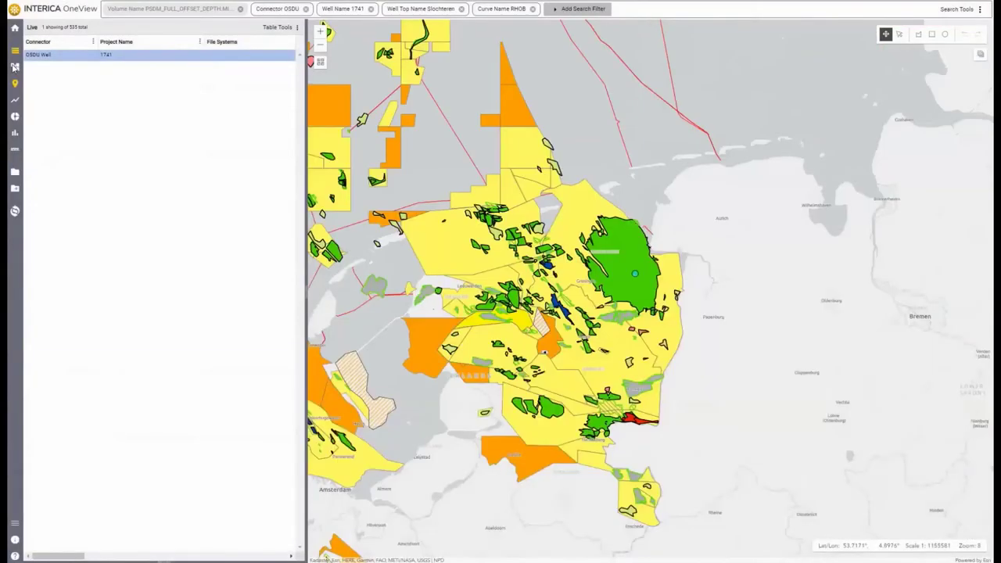
- In Data Explorer, expand Wells > Well:1741 > Well Logs > WellLog to list its 4 curves
click(14, 67)
click(367, 241)
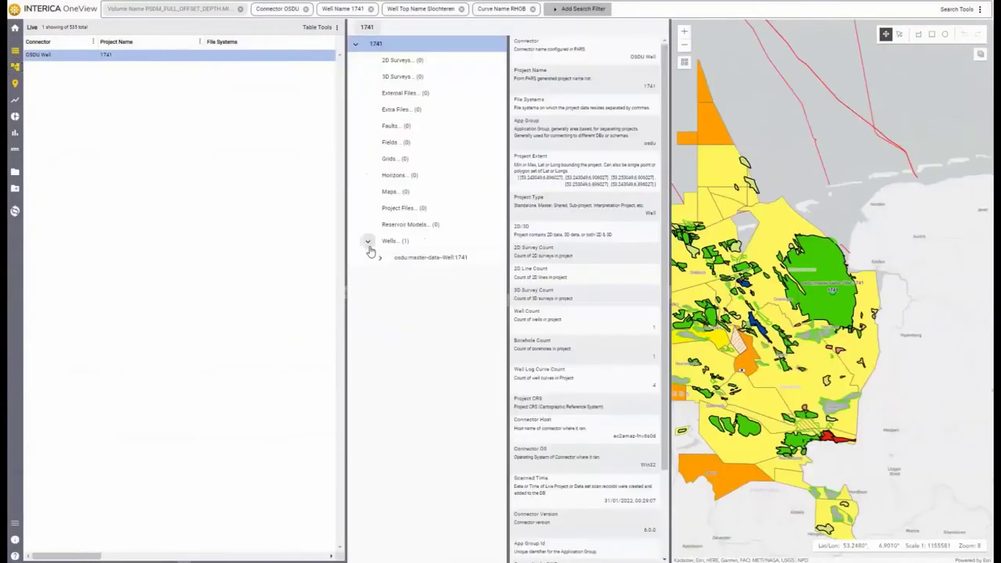
click(380, 259)
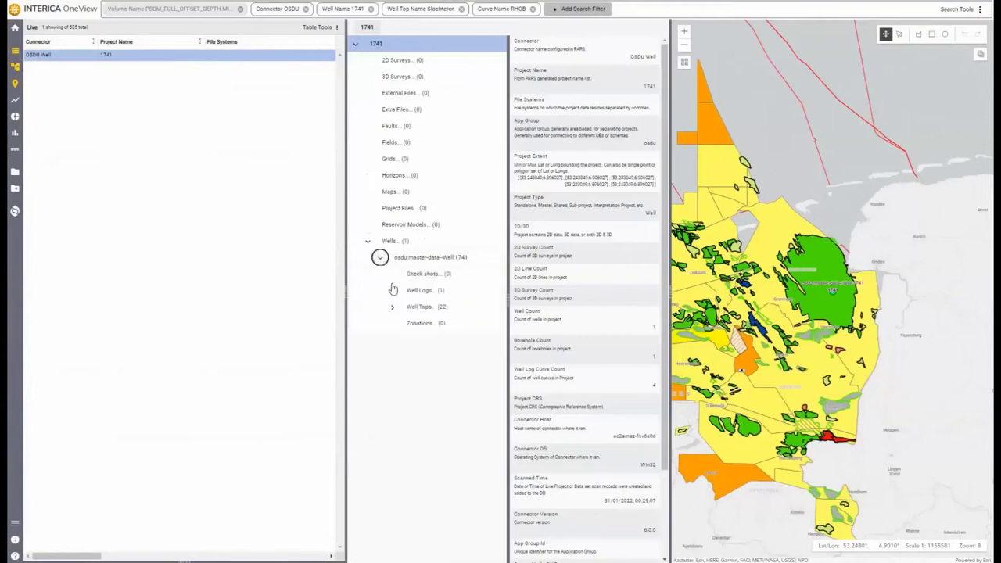
click(394, 289)
click(404, 309)
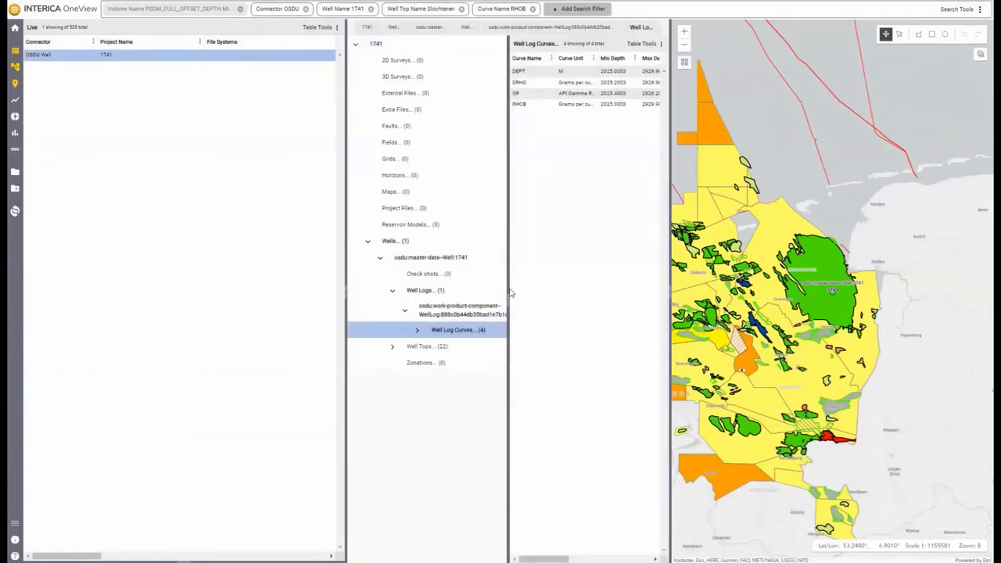
drag(509, 292, 488, 298)
click(420, 346)
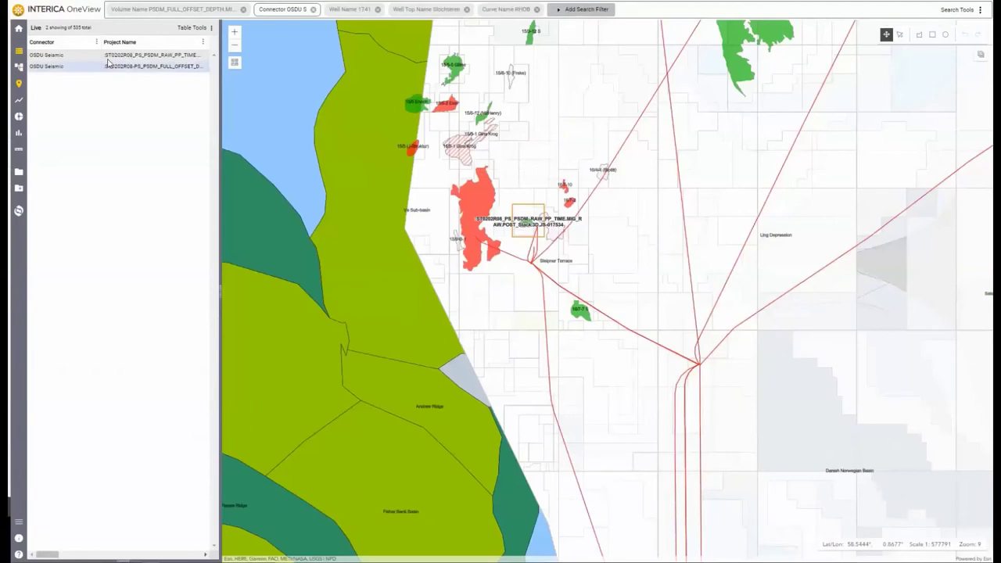
- Expand 3D Surveys > ST0202R08 > 3D Seismic Volumes and show the volume's properties (854 MiB)
click(110, 66)
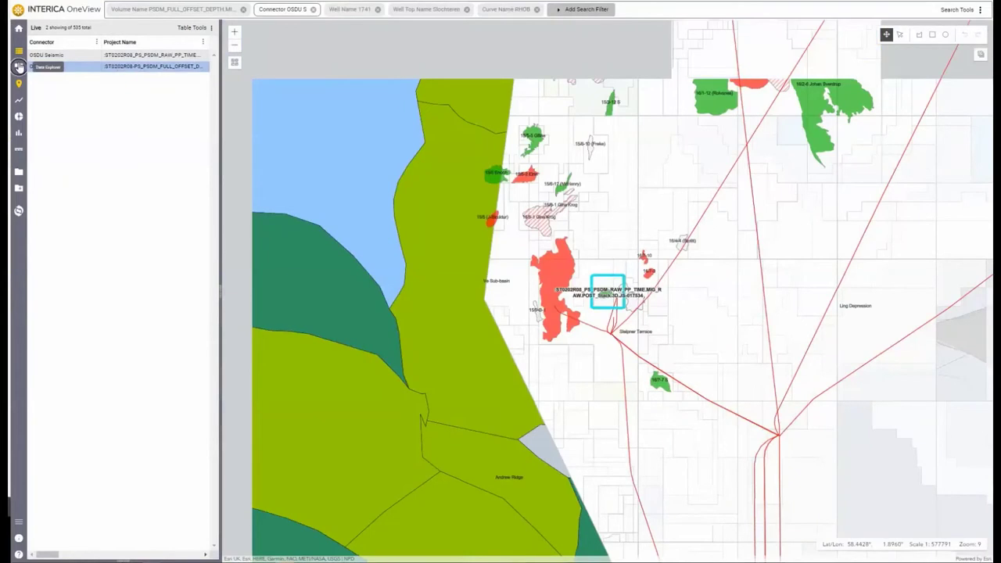
click(18, 68)
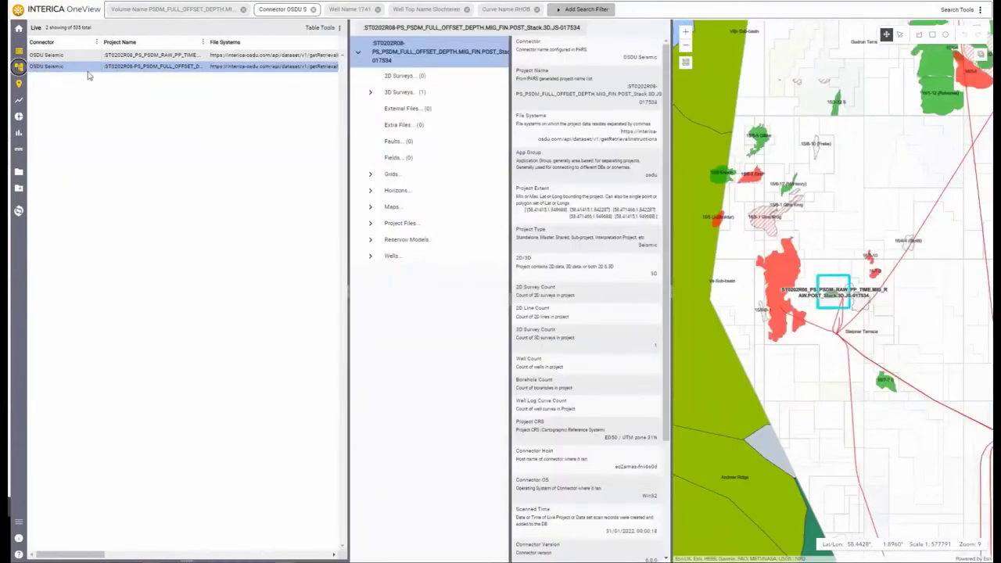
click(370, 92)
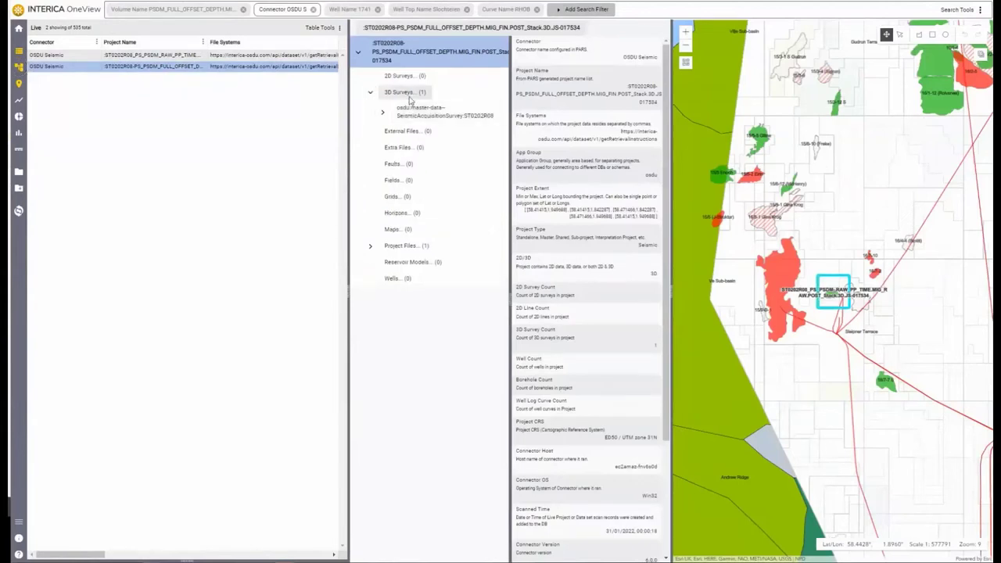
click(407, 94)
click(383, 112)
click(395, 130)
click(445, 155)
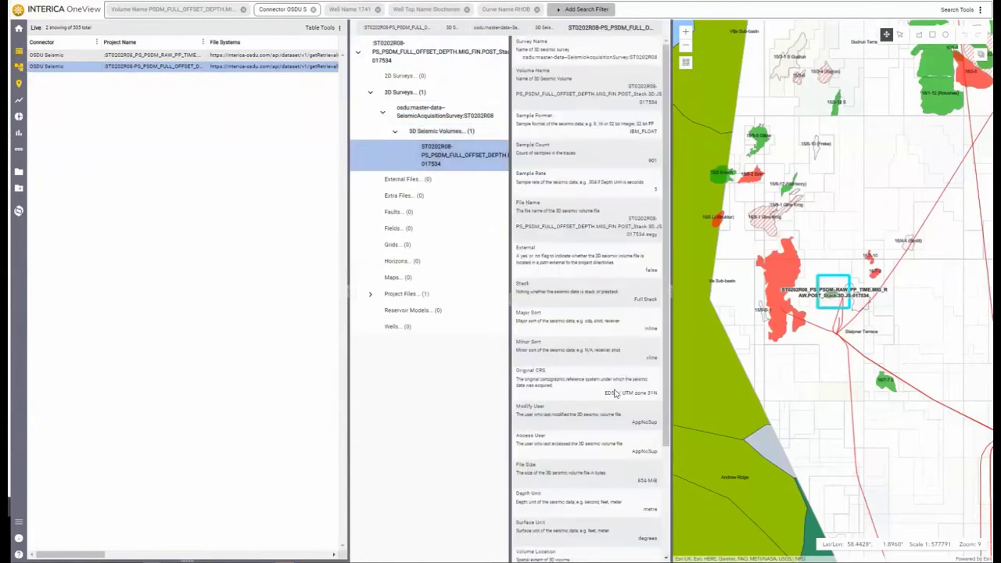
- Disable the Connector OSDU filter to list 5 projects, then select the OSDU Seismic project
click(207, 9)
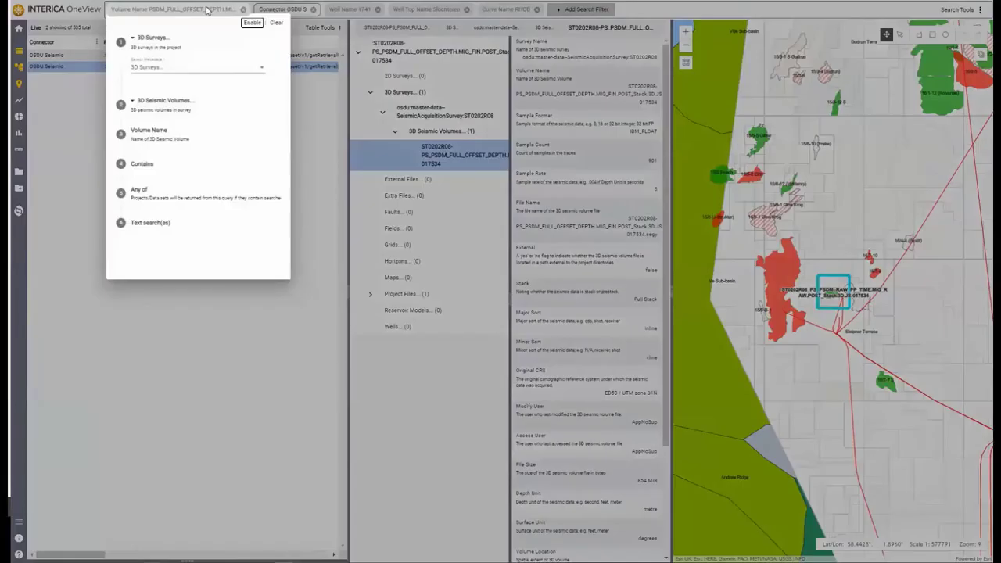
click(281, 11)
click(281, 11)
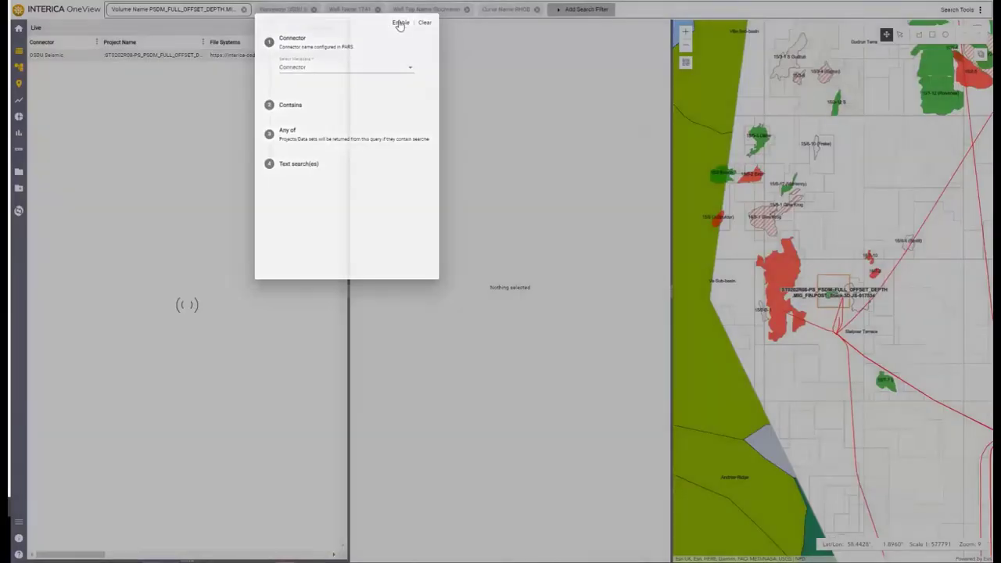
click(400, 22)
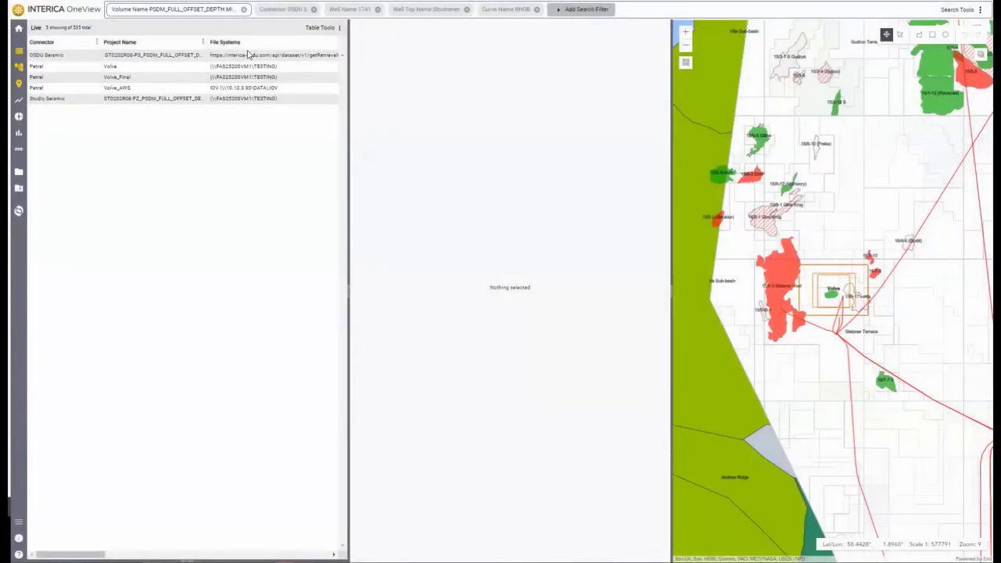
click(244, 55)
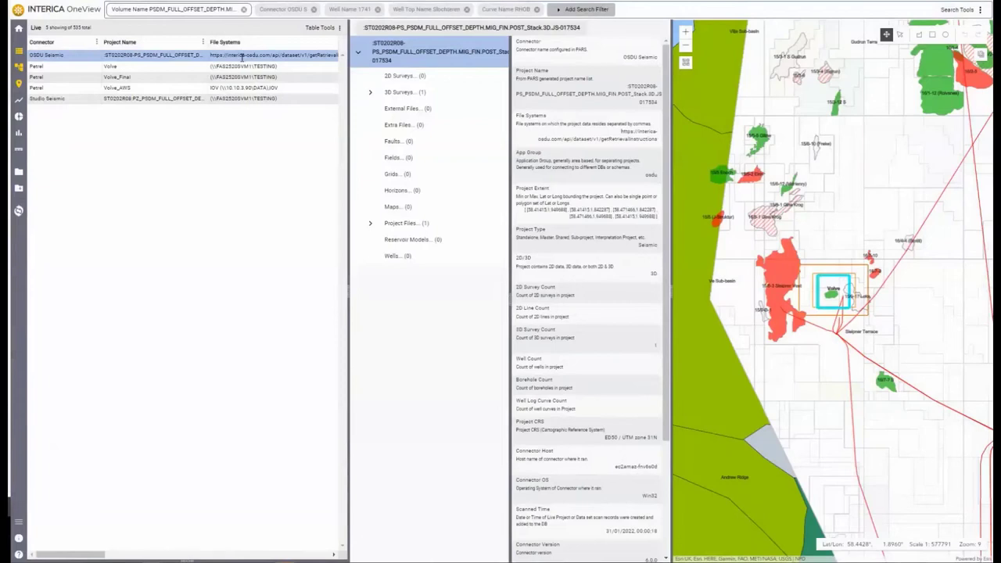
- In the Volve_AWS project, browse Faults and Horizons, then table its 16 3D seismic volumes
click(248, 88)
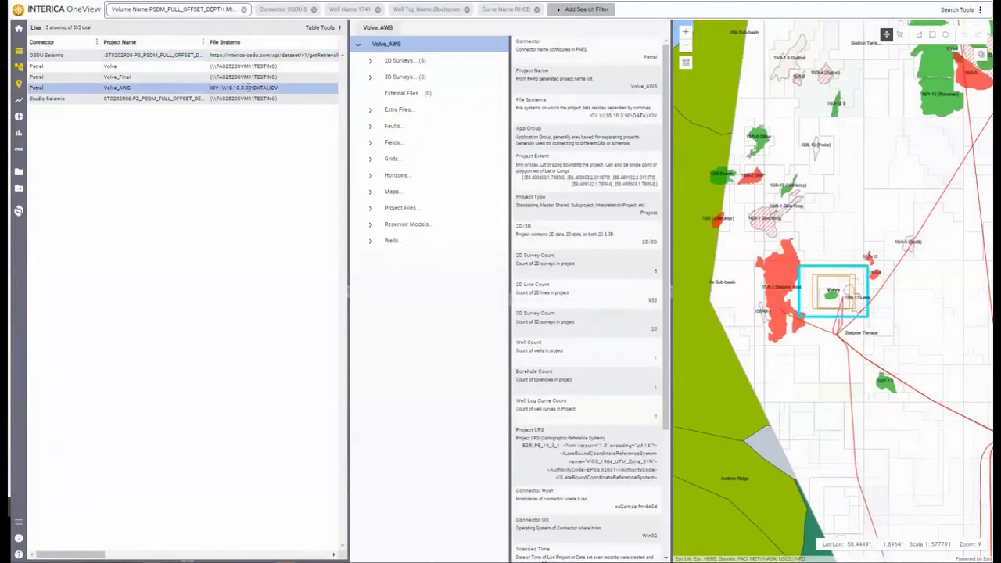
click(369, 126)
click(371, 267)
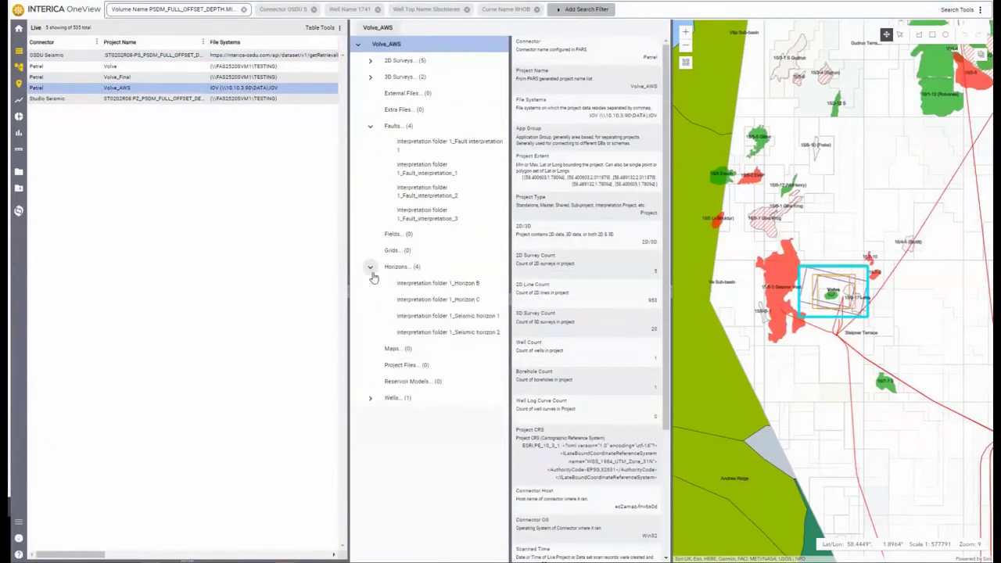
click(370, 126)
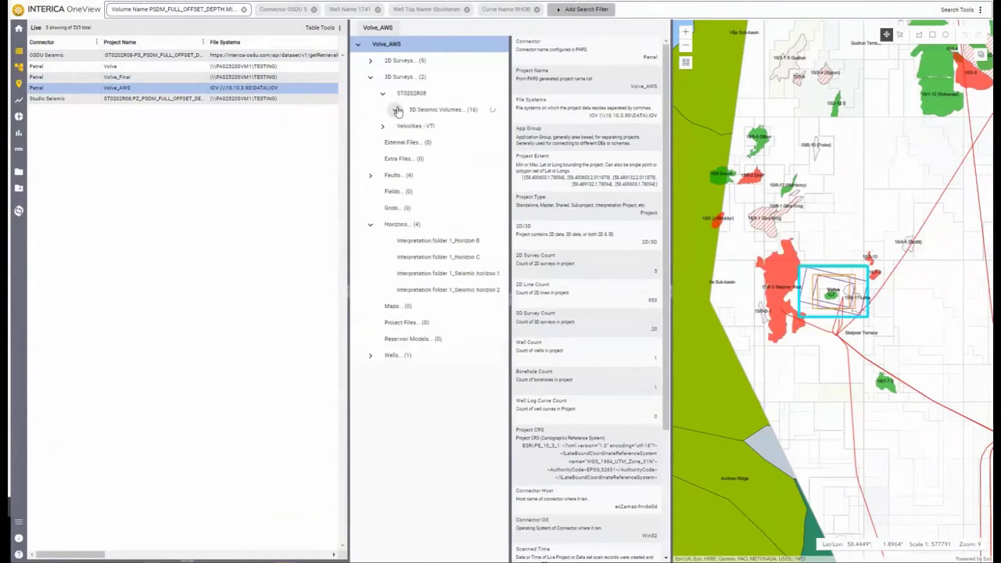
click(396, 110)
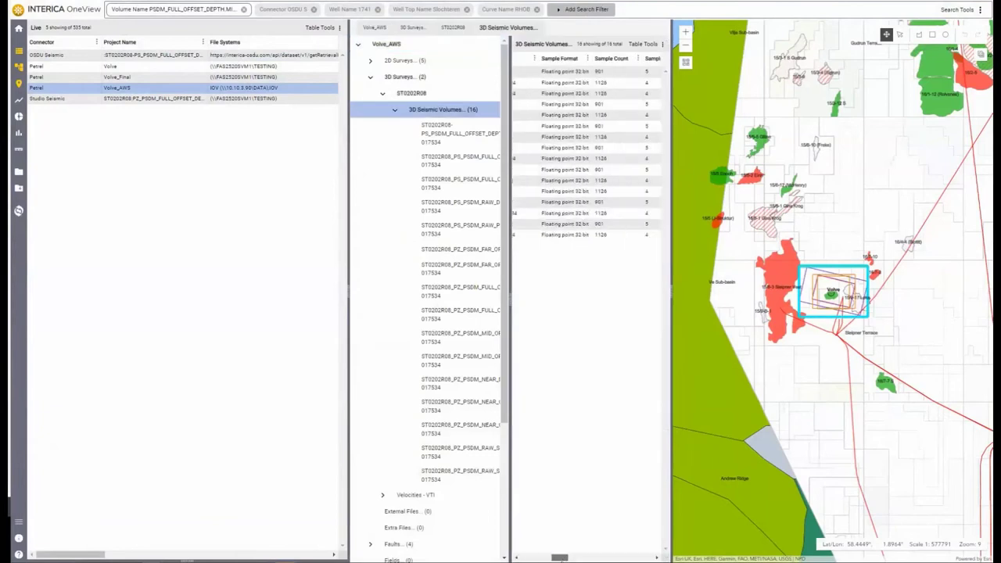
scroll(586, 148, right, 5)
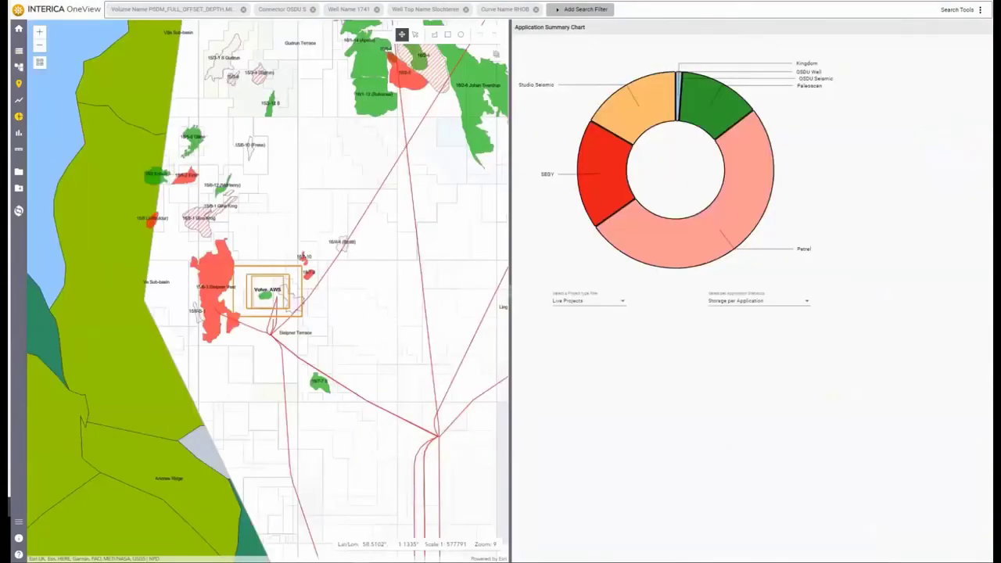
- Hide the map and show the Size by Age chart plotted against Scanned Time
click(19, 83)
click(18, 102)
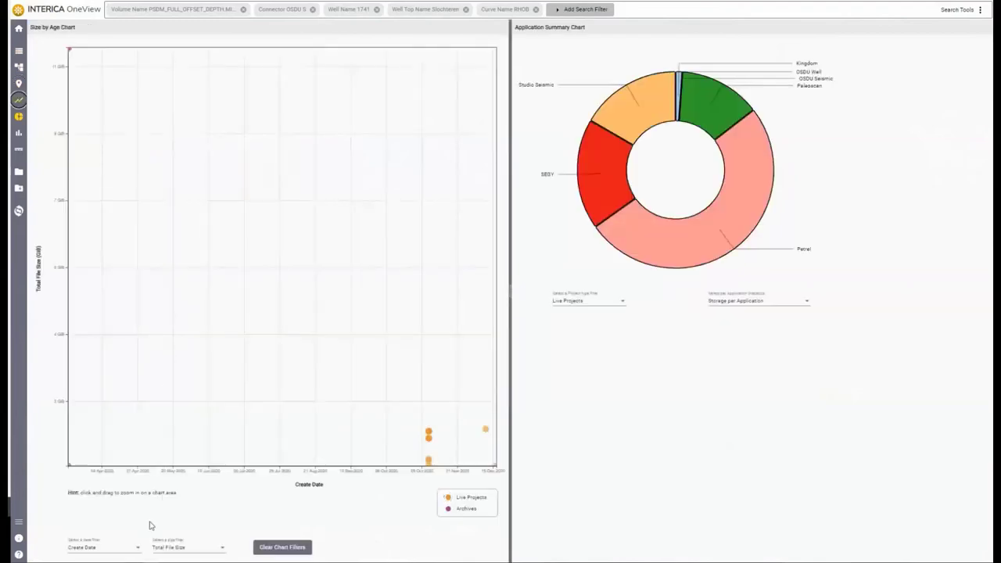
click(139, 551)
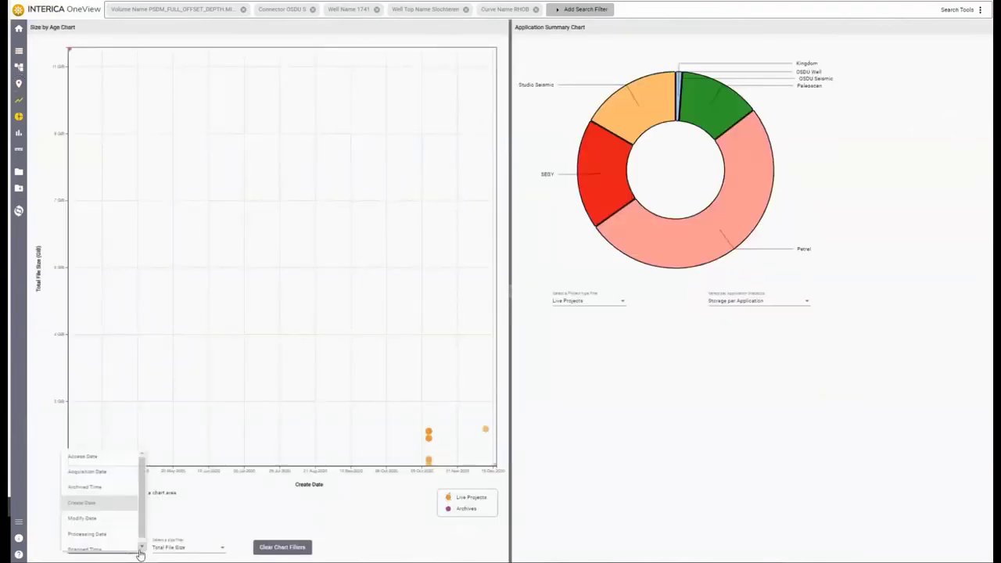
scroll(130, 492, down, 1)
click(106, 543)
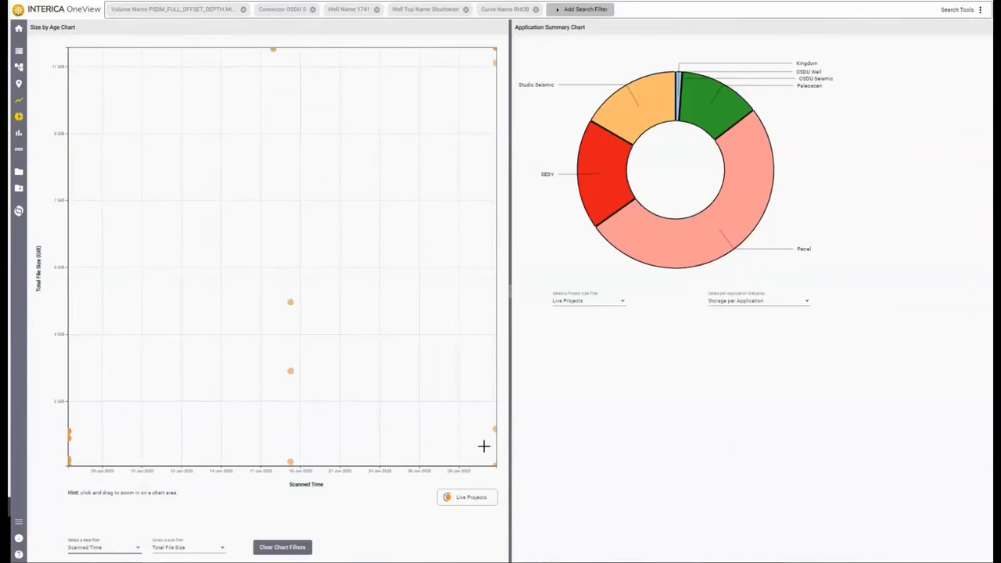
mouse_move(642, 249)
mouse_move(608, 198)
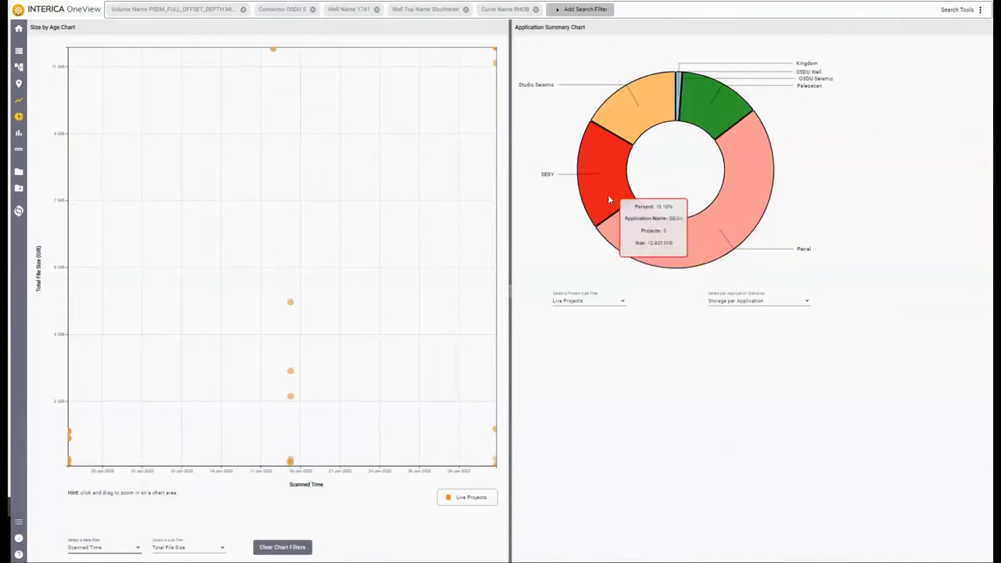
mouse_move(736, 227)
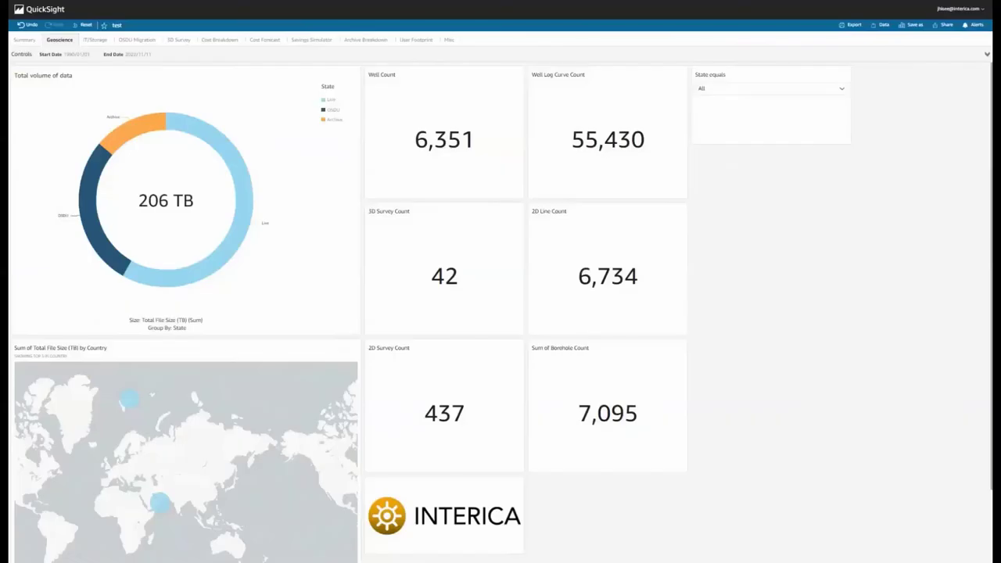
- Filter the dashboard State to Live, then revert it to all states
click(756, 89)
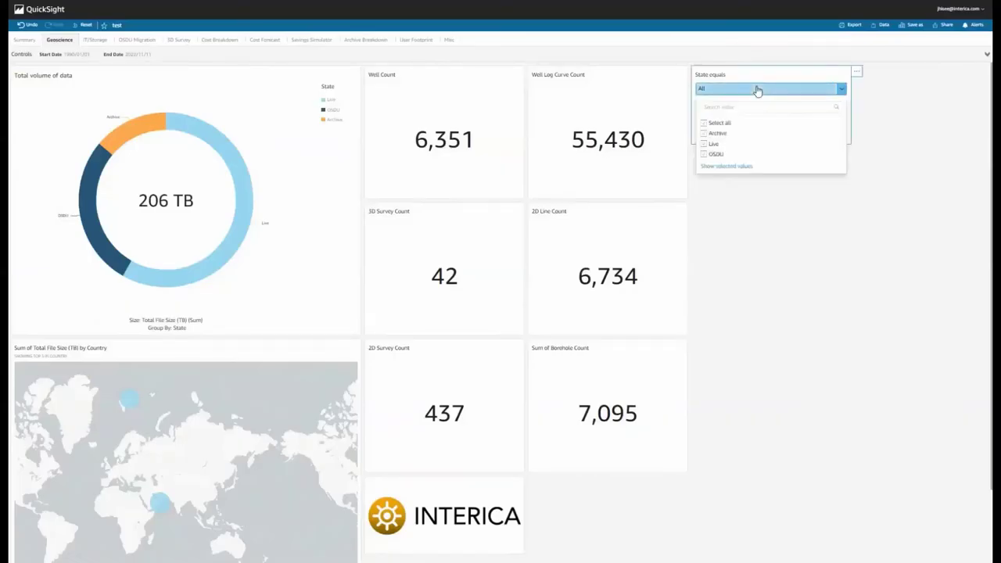
click(713, 144)
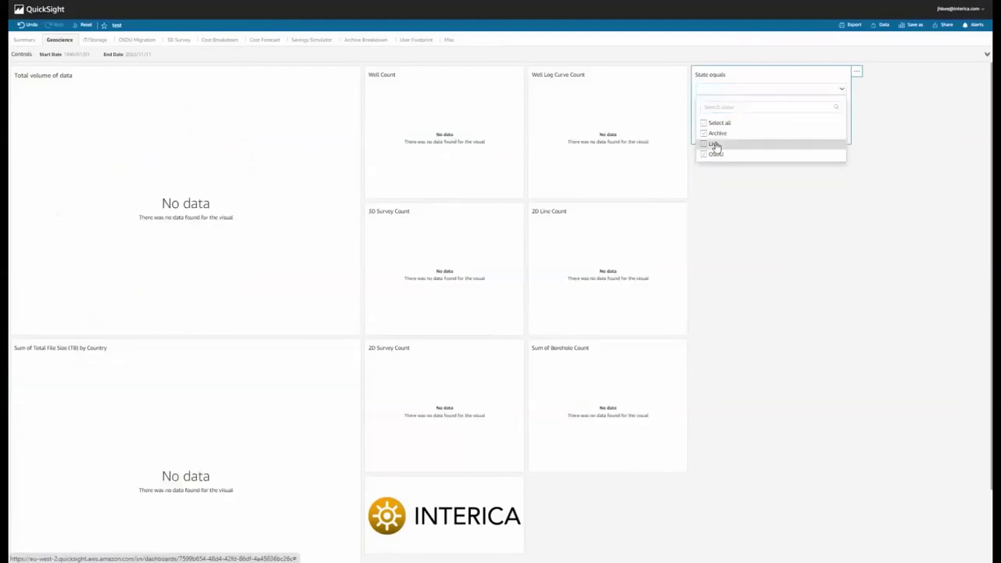
click(714, 143)
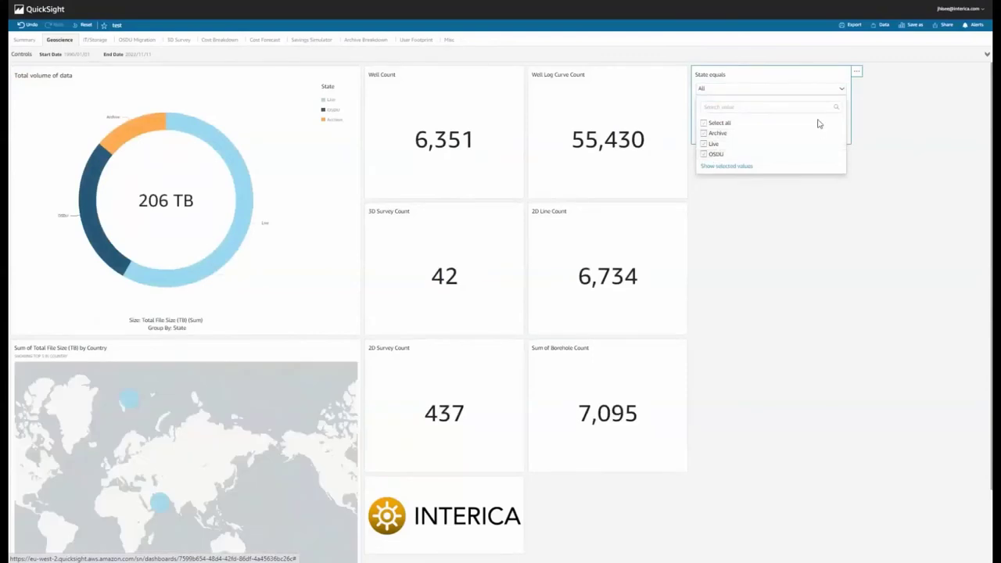
- Set the Start Date control to 2020/01/02
click(142, 57)
click(168, 81)
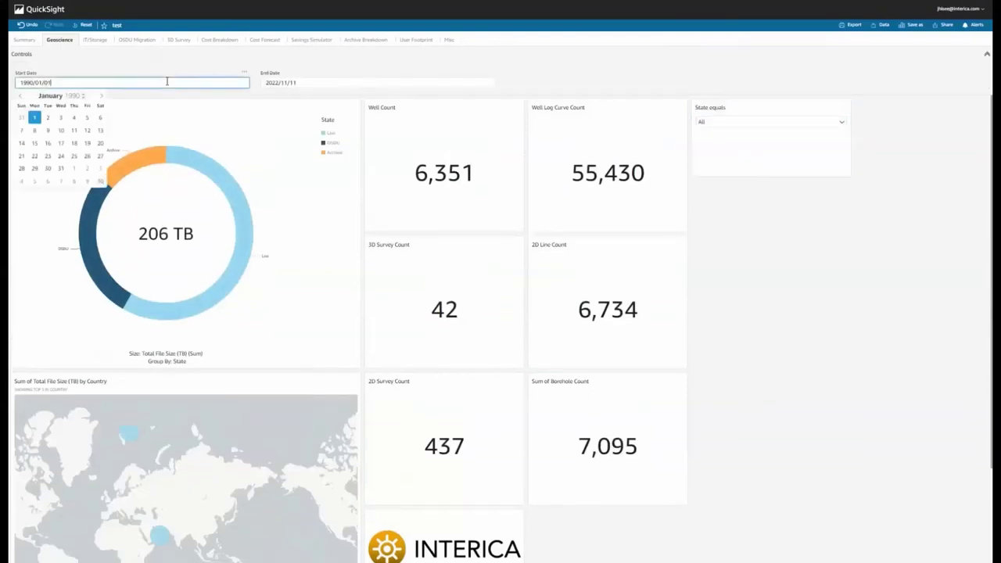
click(84, 98)
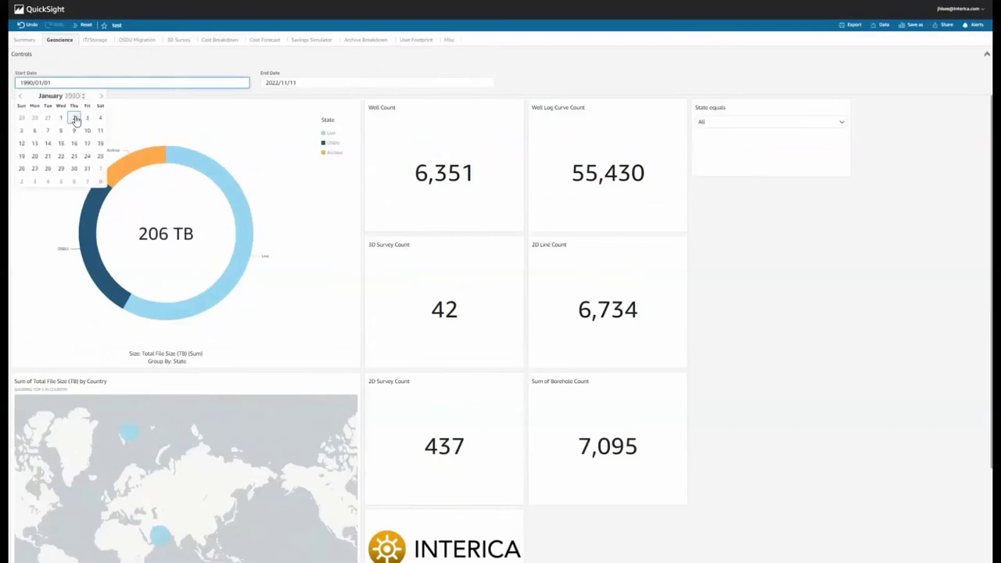
click(75, 119)
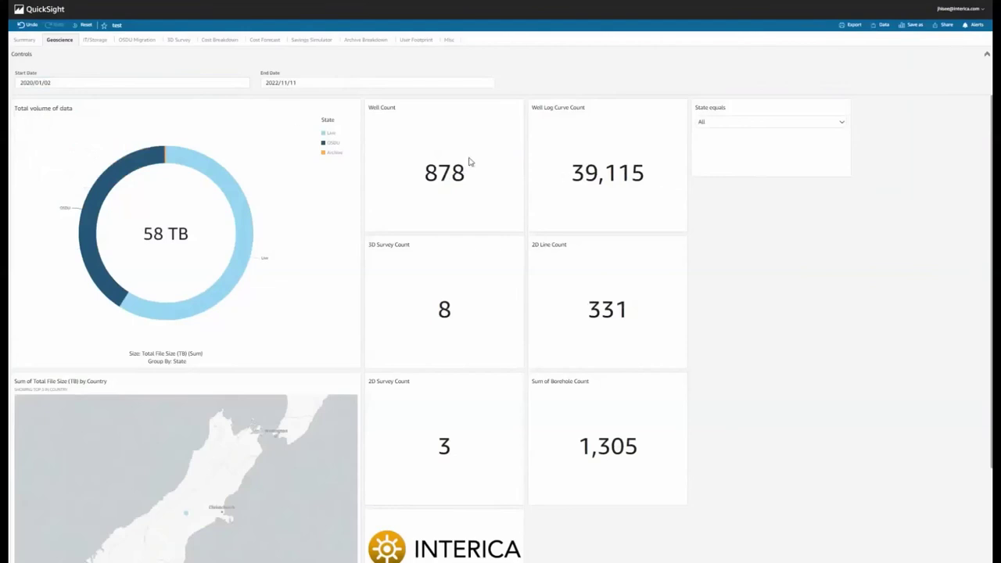
- Review the OSDU Migration and 3D Survey sheets, select the Volve pie slice, then open Cost Breakdown
click(136, 40)
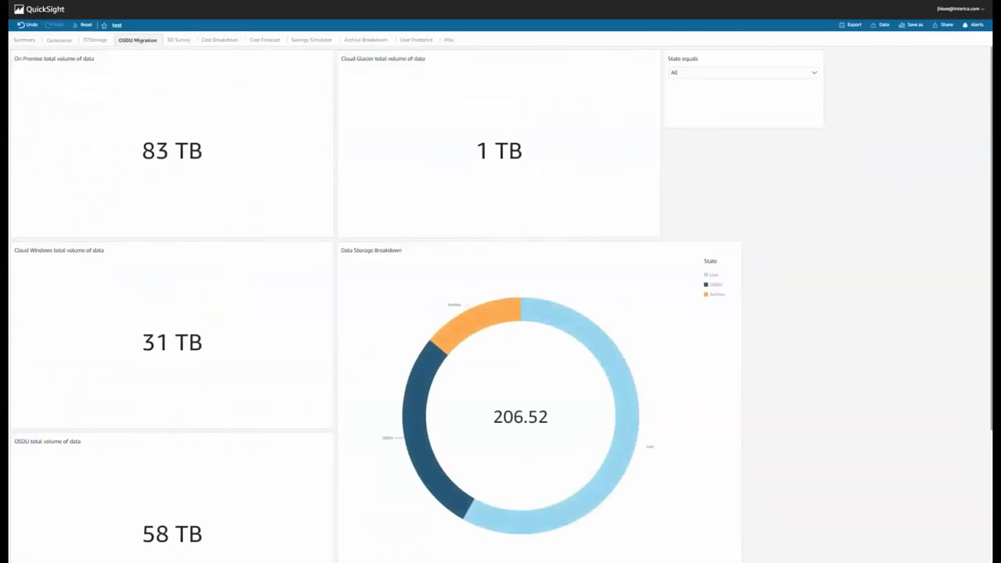
click(175, 46)
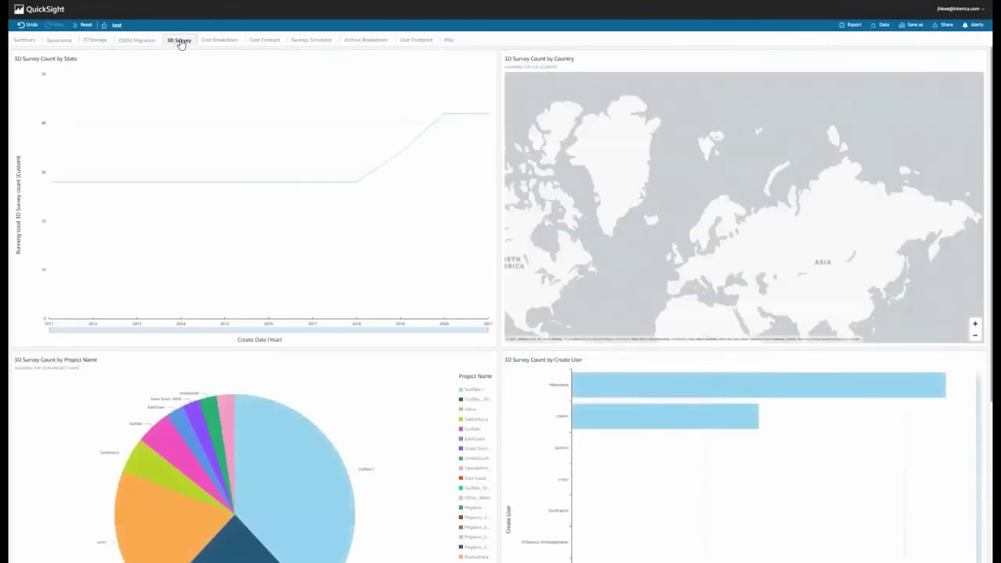
scroll(302, 68, down, 2)
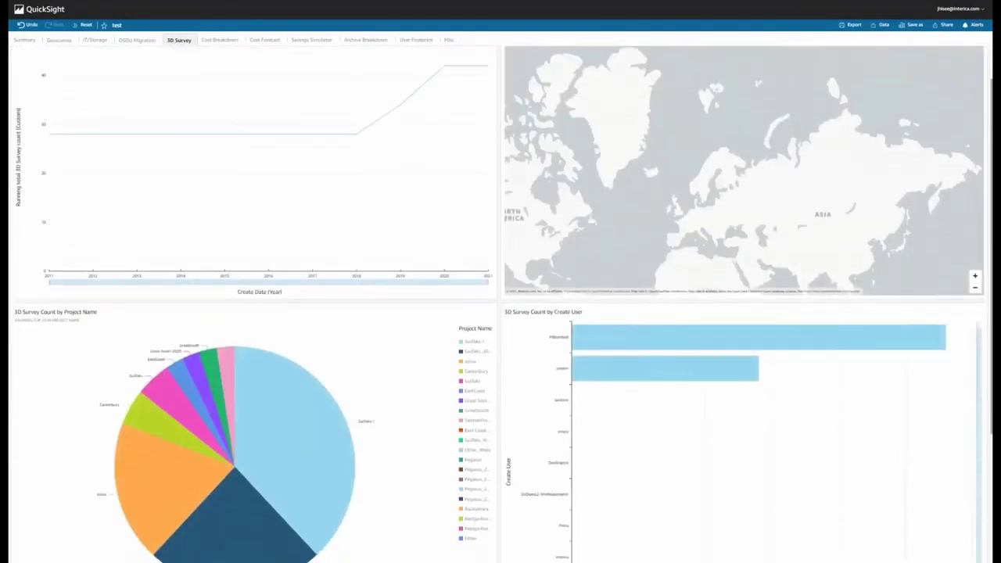
scroll(150, 431, down, 2)
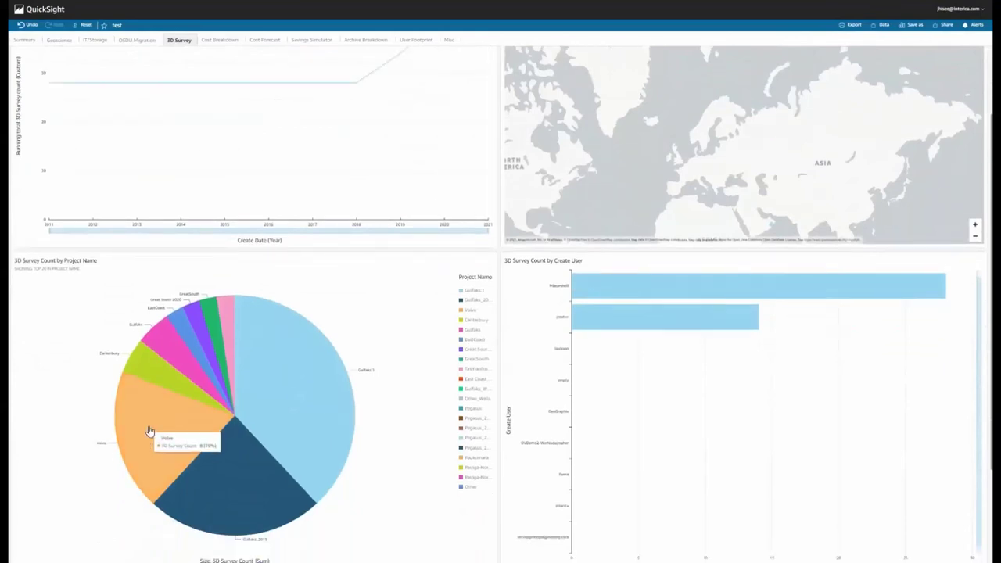
click(150, 431)
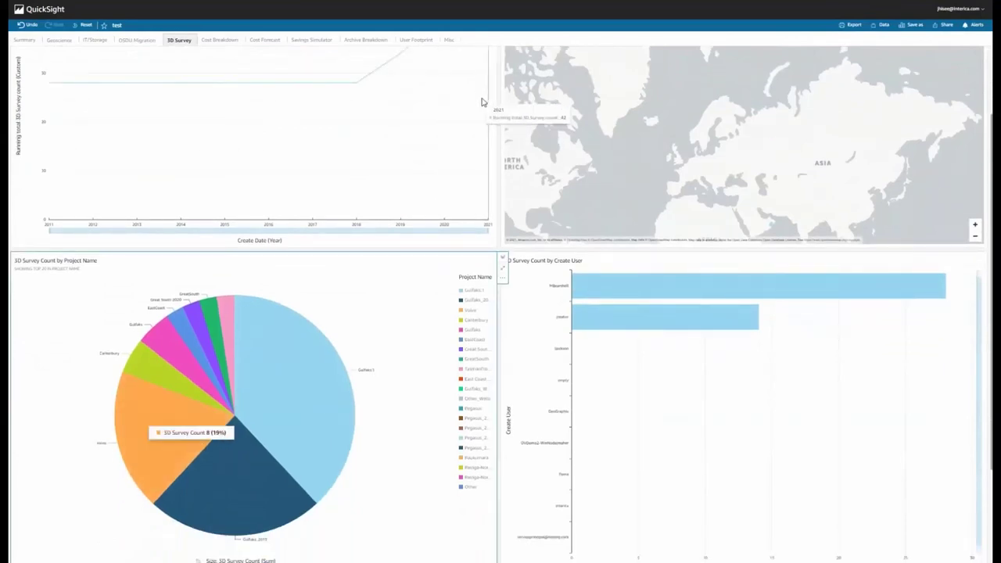
click(215, 40)
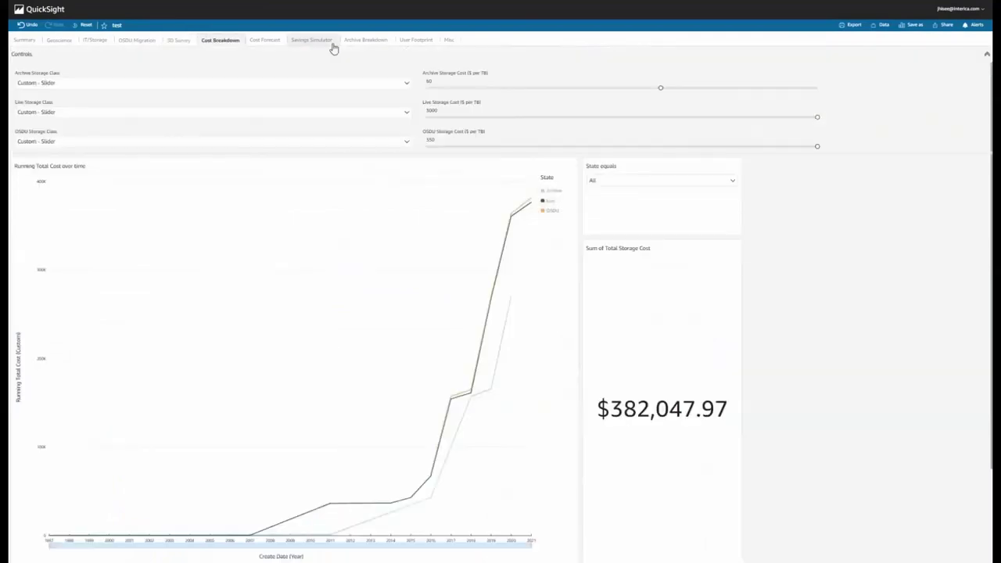
- Glance at the User Footprint sheet, then return to Summary showing 261 datasets and $433,877 yearly saving
click(417, 40)
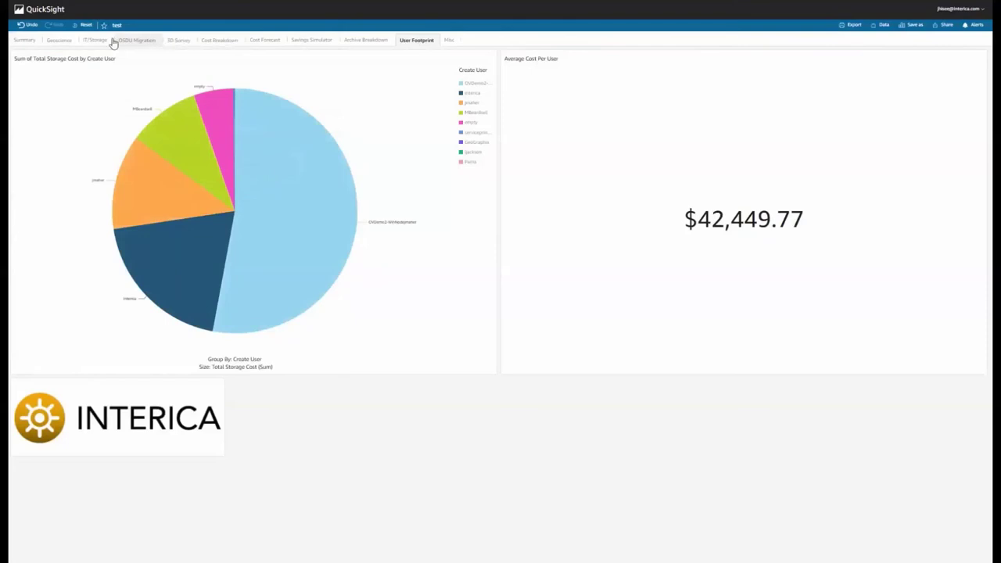
click(25, 40)
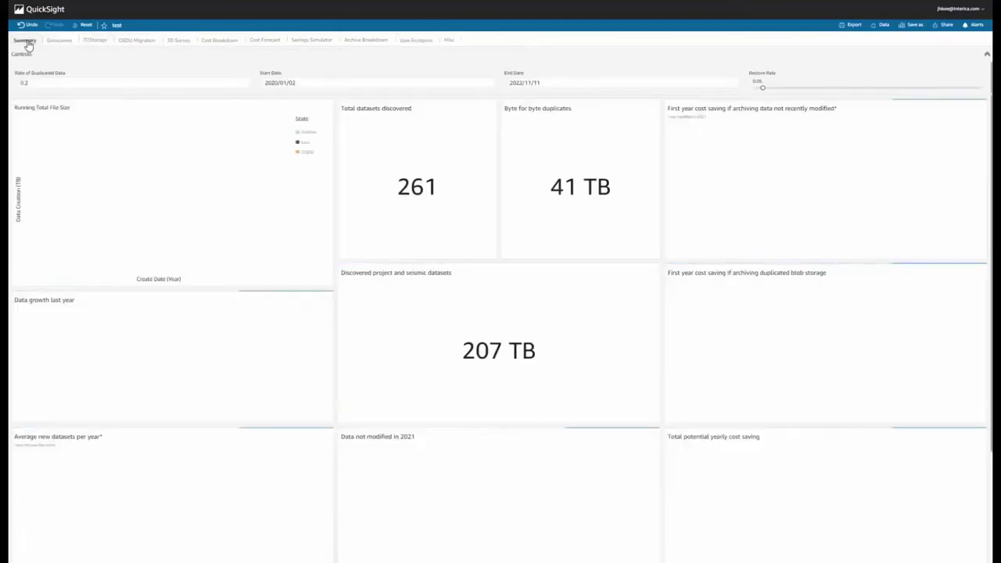